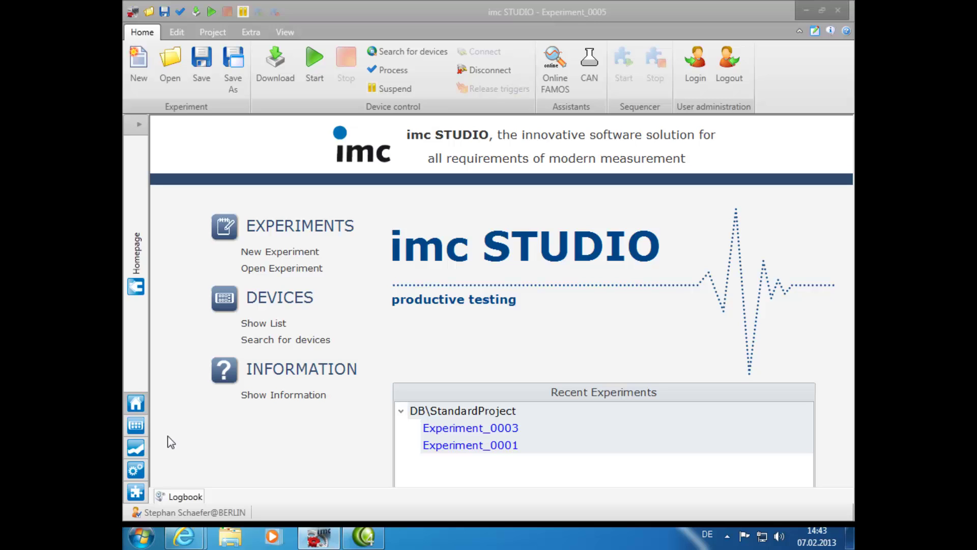
On the temperature graph panel page, create a Numerical variable named 'Warning'
left_click(137, 449)
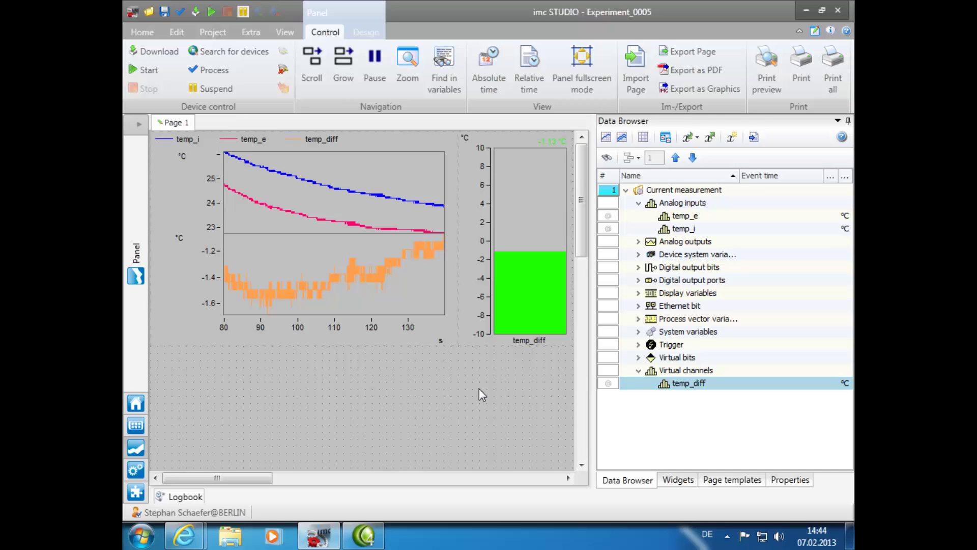
left_click(732, 139)
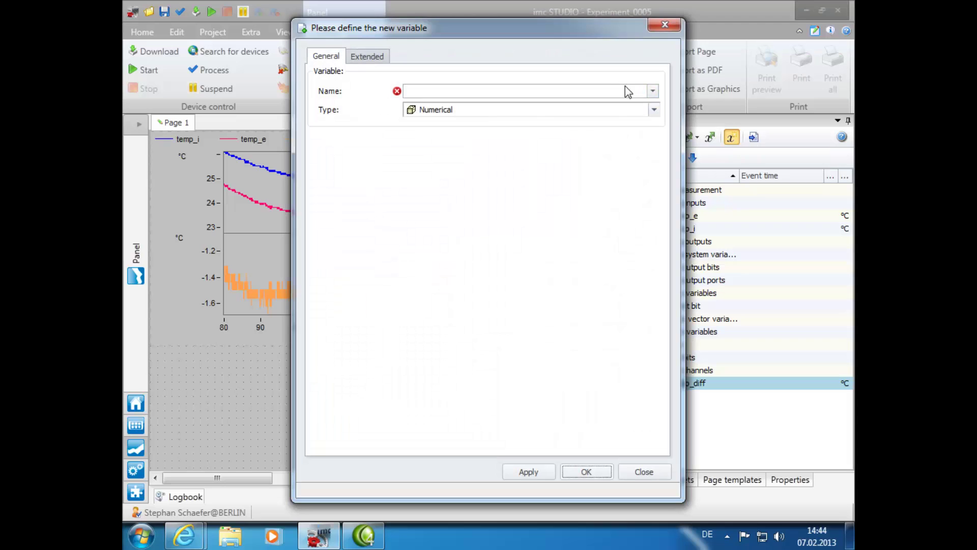
left_click(653, 110)
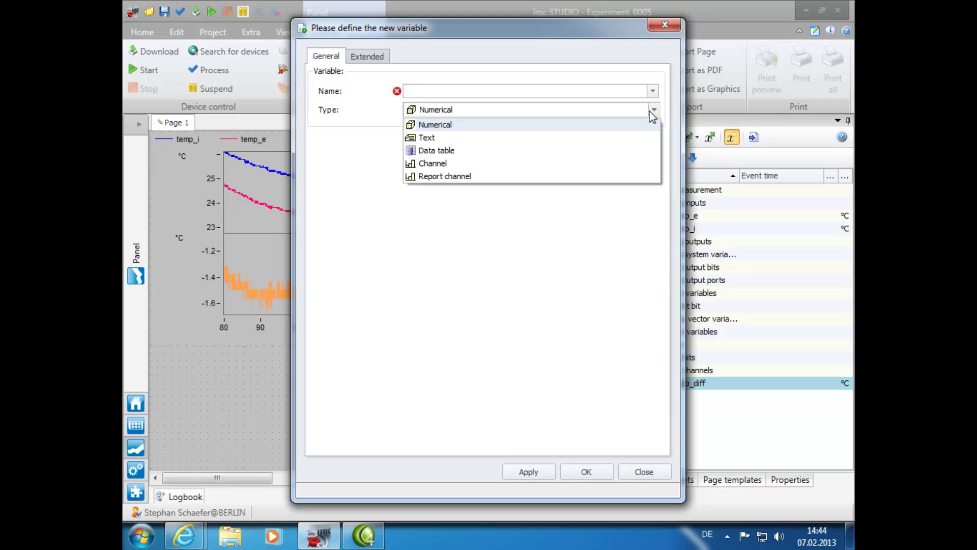
left_click(618, 191)
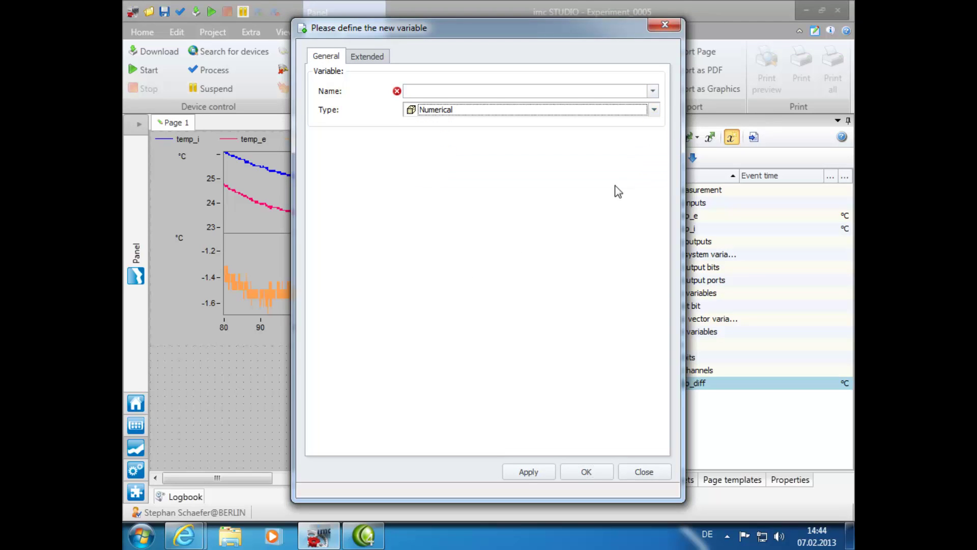
left_click(437, 90)
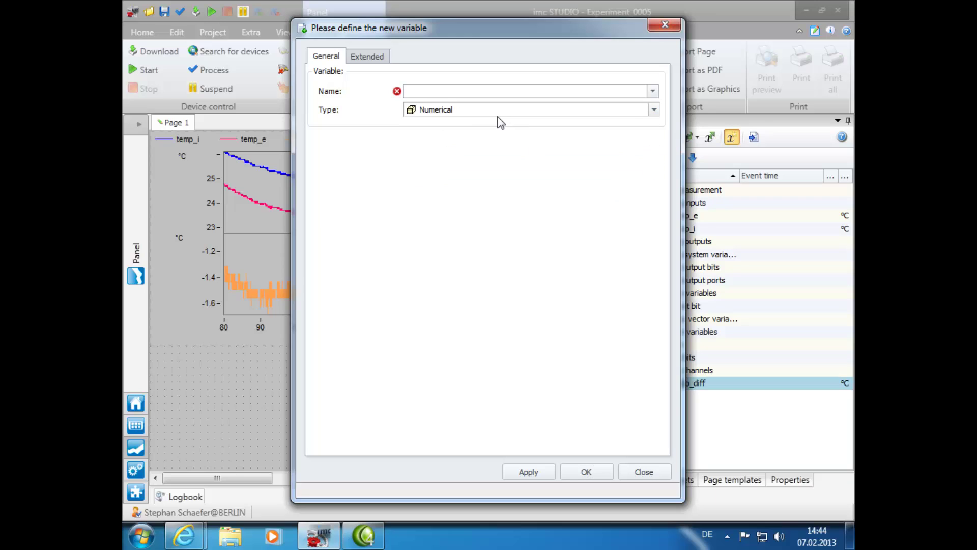
type("Warning")
left_click(582, 473)
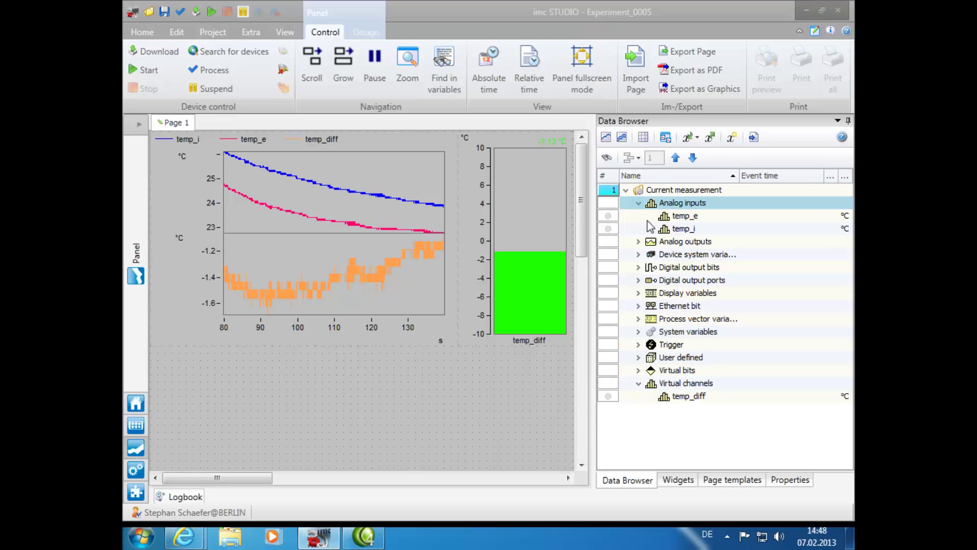
Drop the Warning variable below the graph as an Automotive report-channel text input widget
left_click(638, 357)
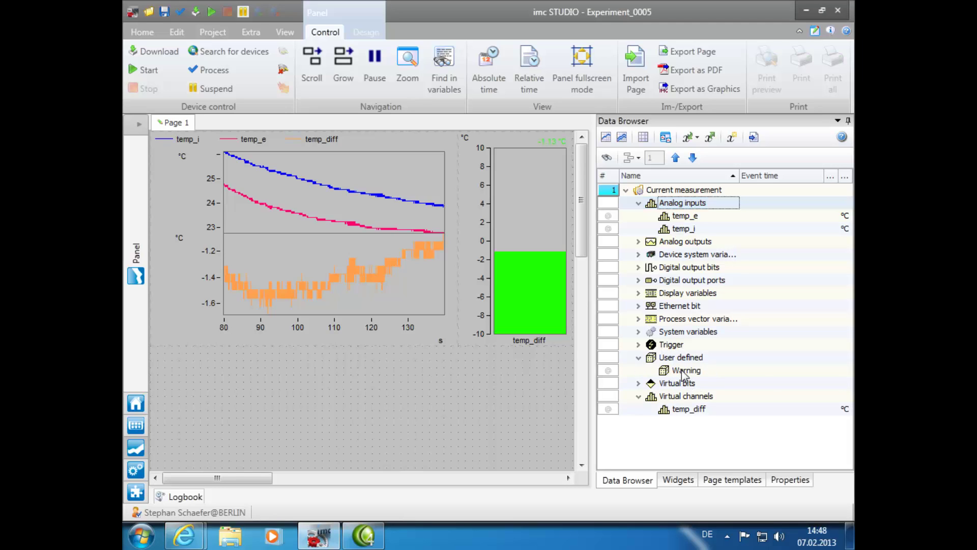
left_click_drag(684, 371, 359, 401)
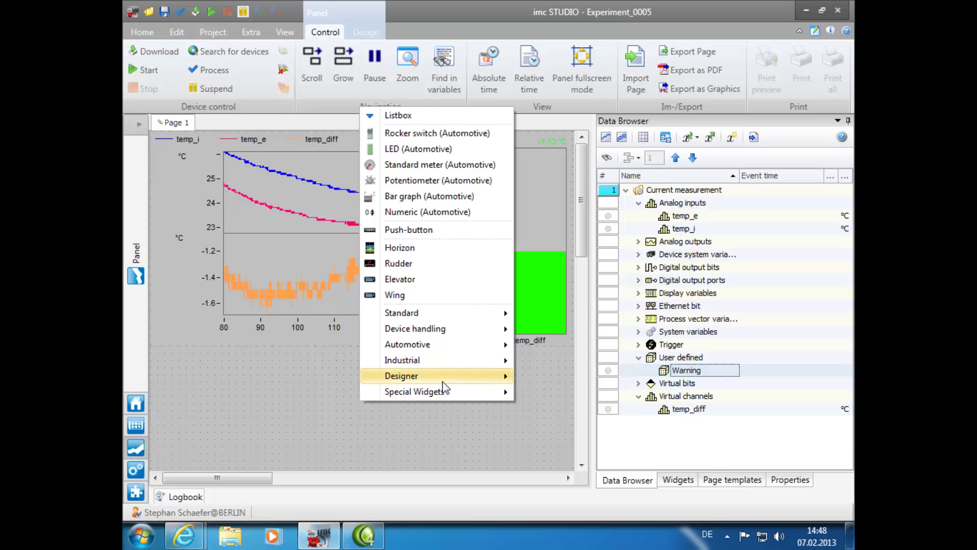
mouse_move(426, 345)
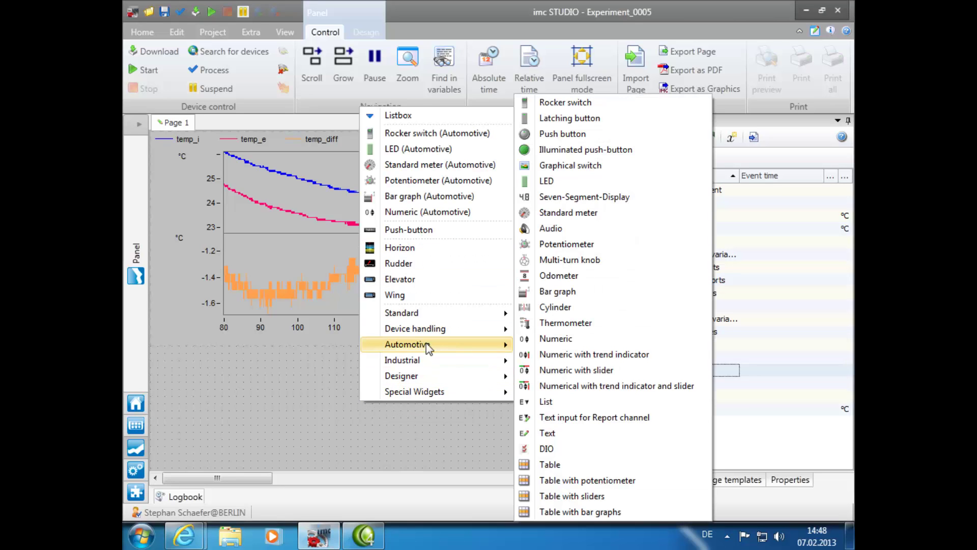
left_click(592, 419)
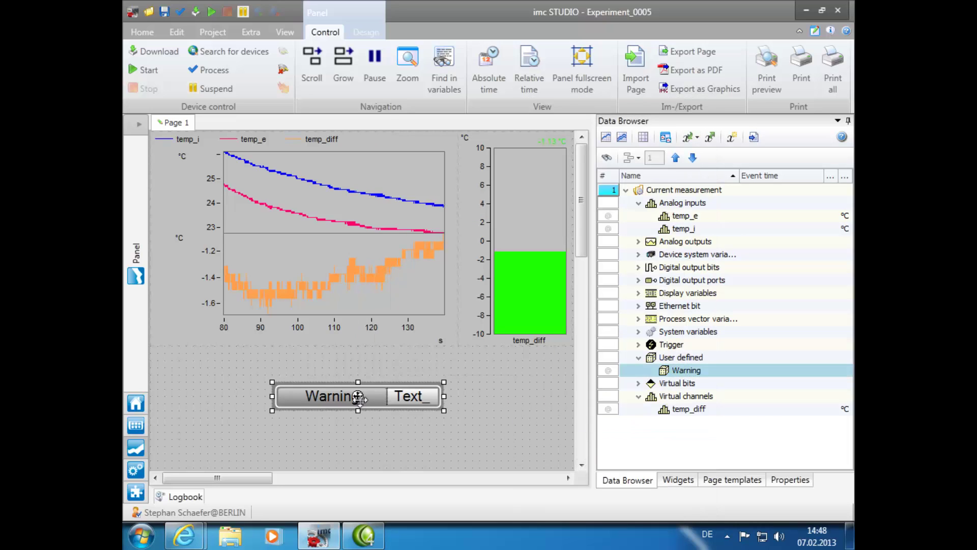
Open the Zones editor from the Warning widget's properties
double_click(356, 396)
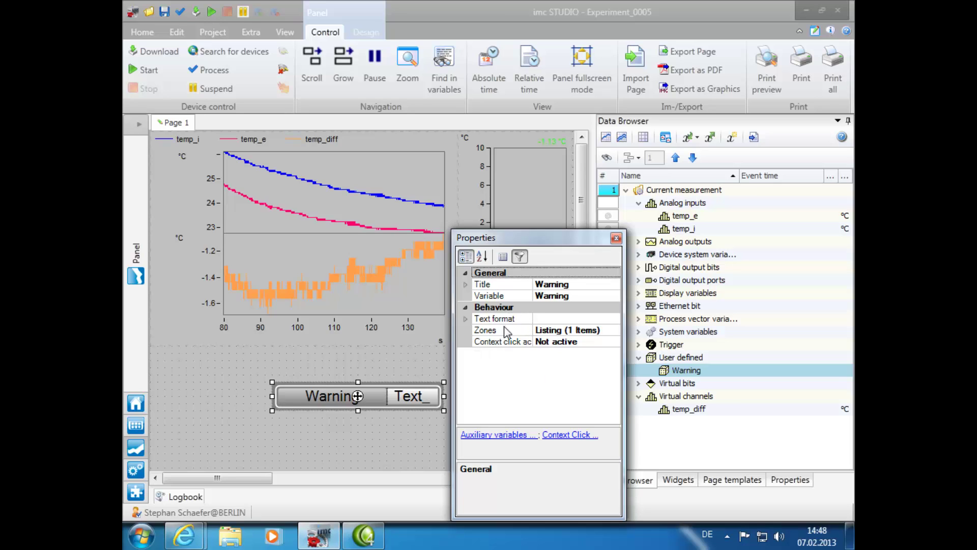
left_click(606, 331)
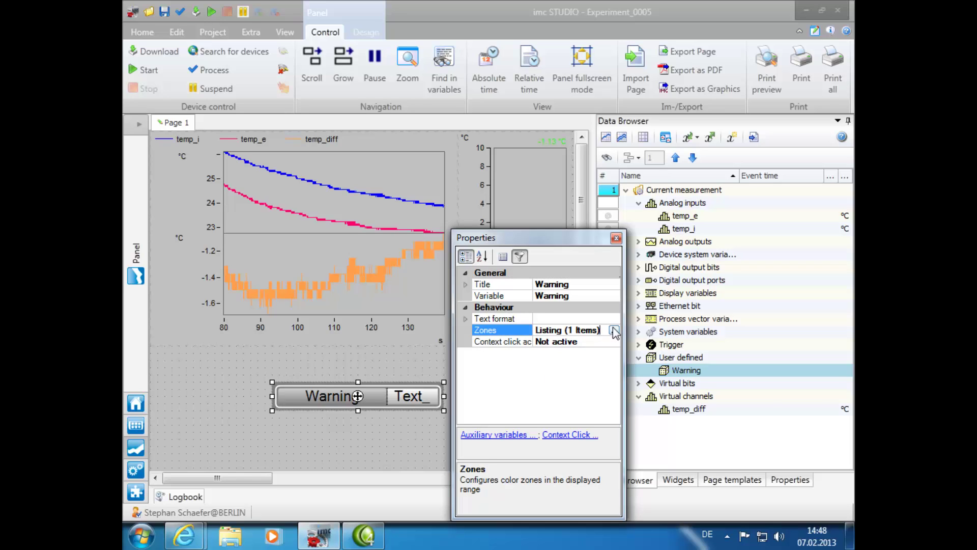
left_click(614, 331)
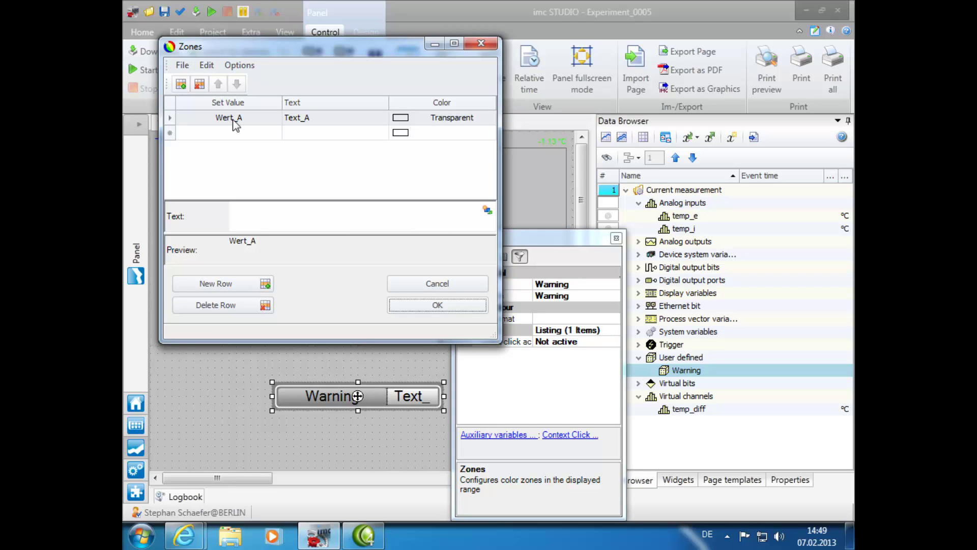
Define zones 'hot' reading 'temps exceed normal value' and 'cold' reading 'temps below normal value'
left_click(227, 124)
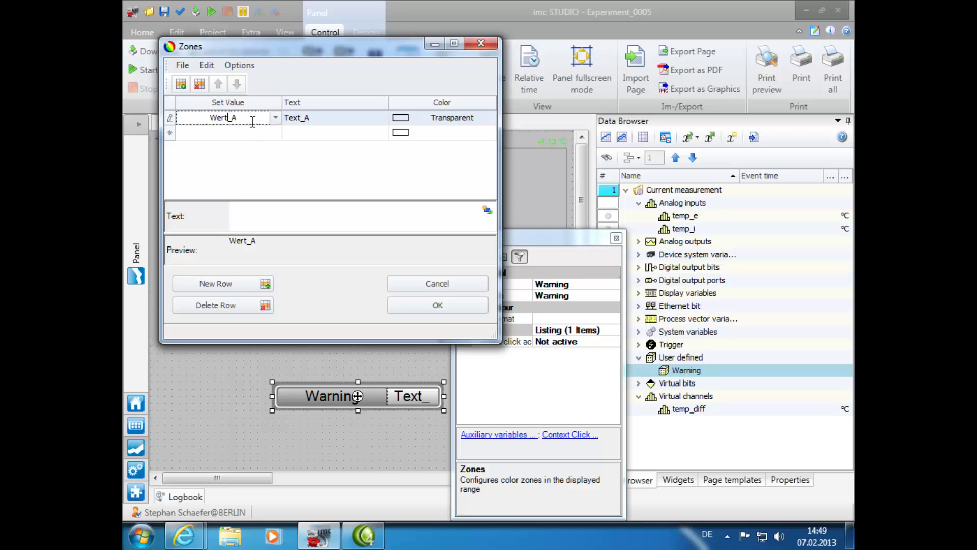
left_click_drag(253, 119, 190, 120)
type("hot")
left_click(323, 117)
left_click(323, 117)
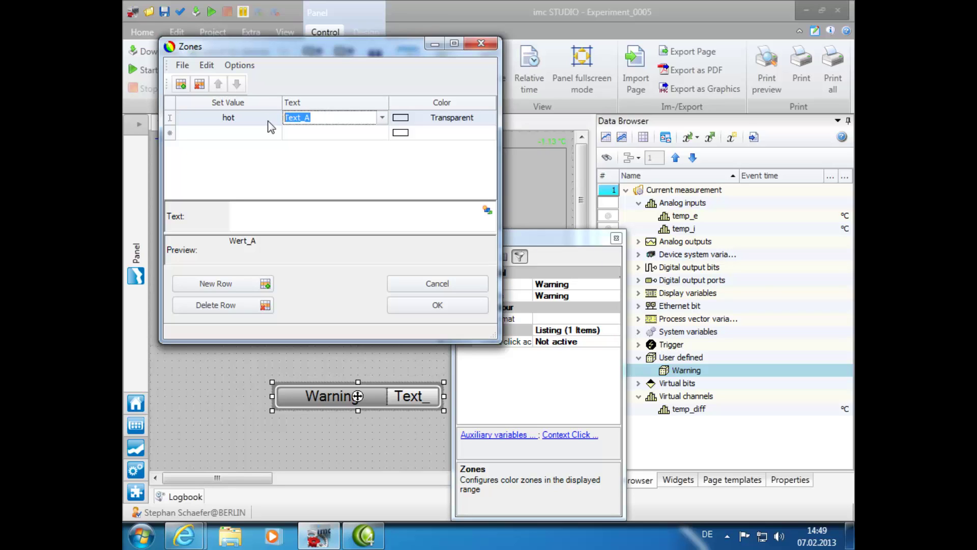
type("temps exceed normal value")
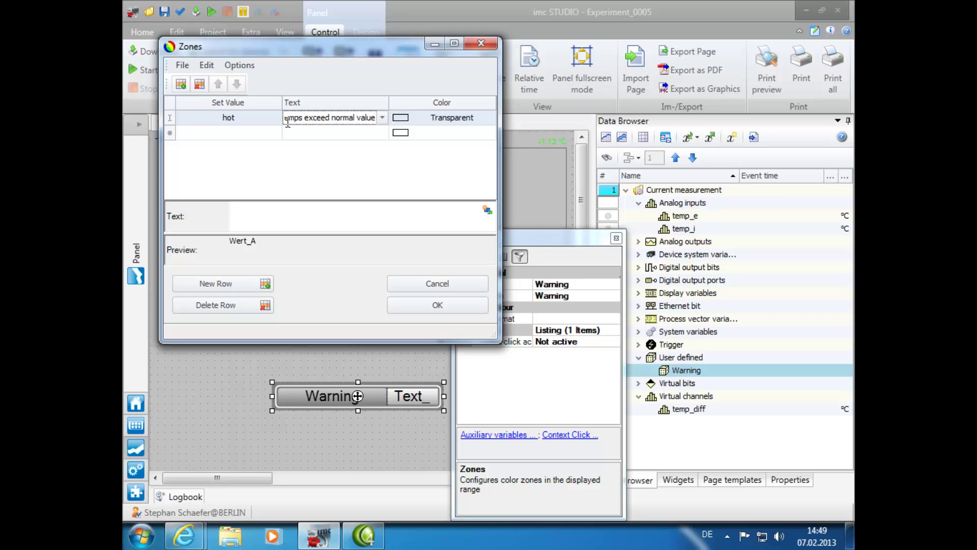
left_click(236, 133)
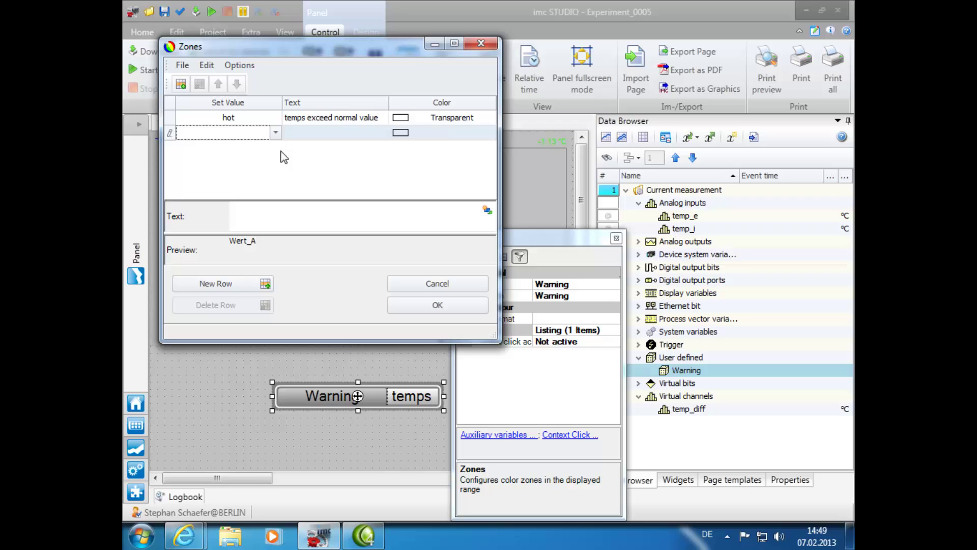
type("cold")
left_click(305, 131)
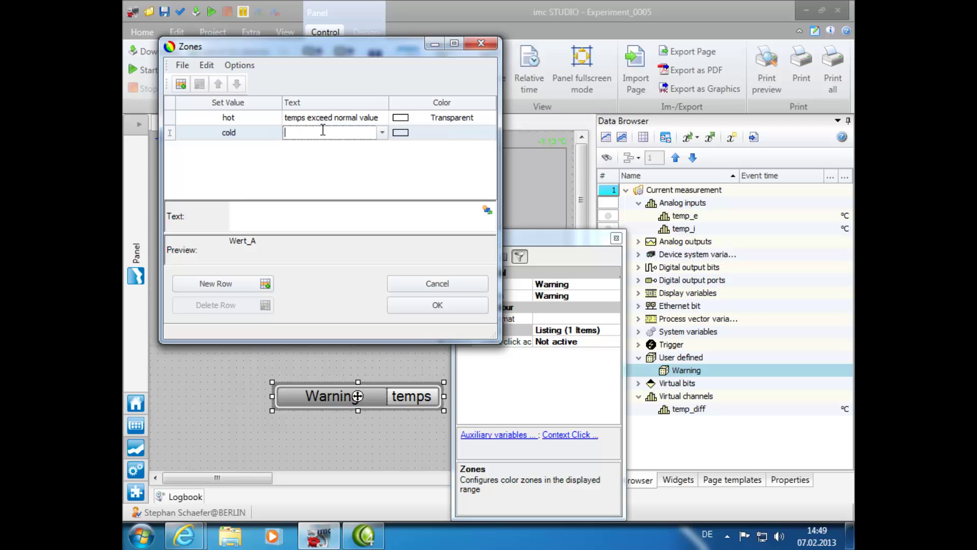
type("temps")
type(" belo")
type("w ")
type("nor,")
type("mal va")
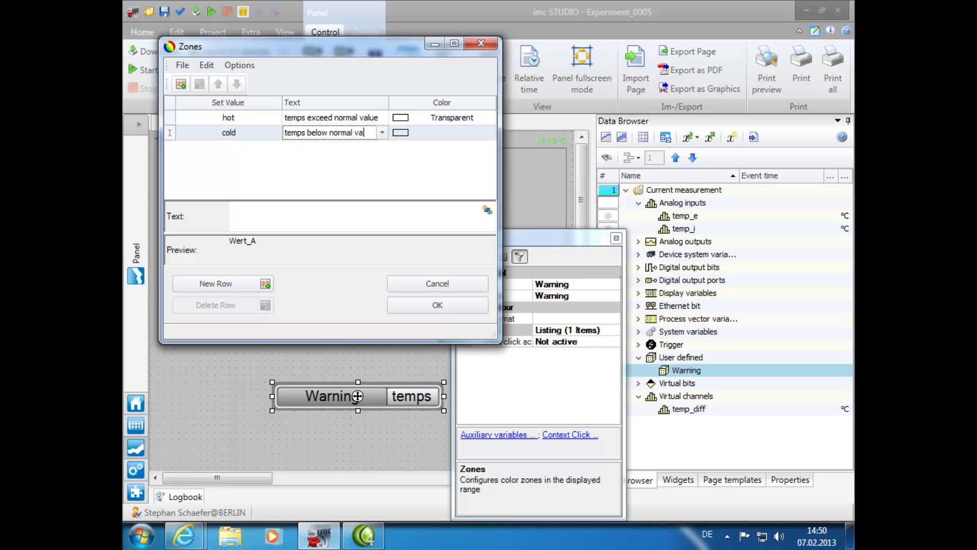
type("lue")
key("Up")
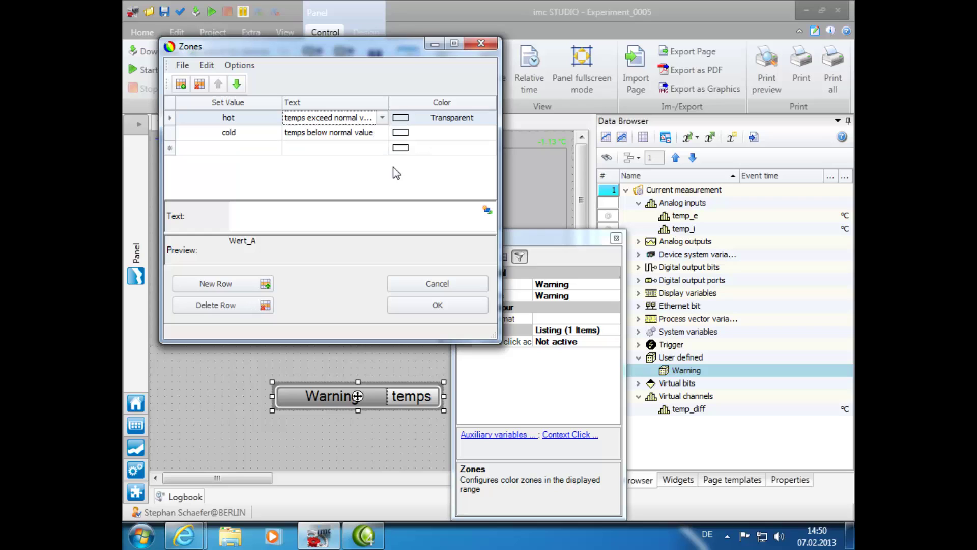
Colour the hot zone Red and the cold zone Blue, then confirm the zones
left_click(435, 118)
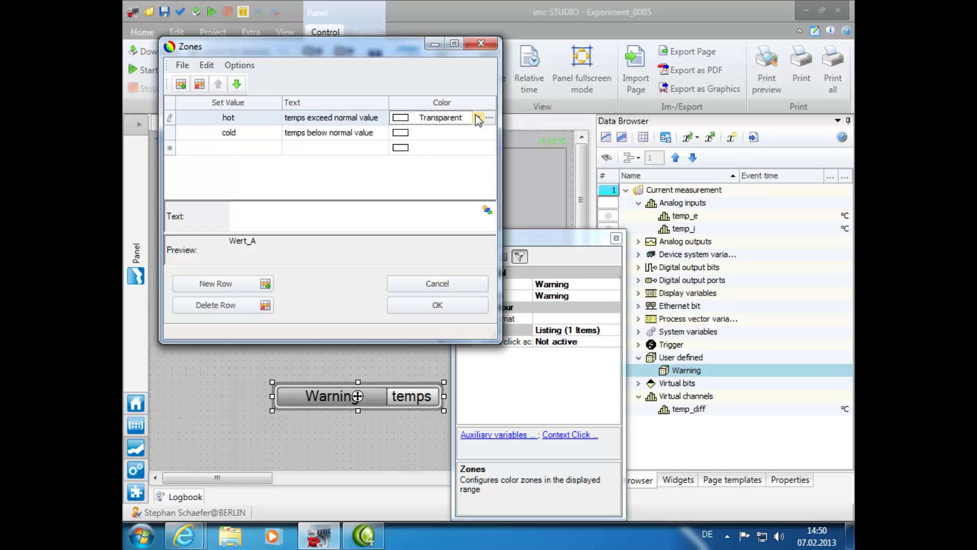
left_click(477, 116)
left_click(421, 95)
left_click(453, 132)
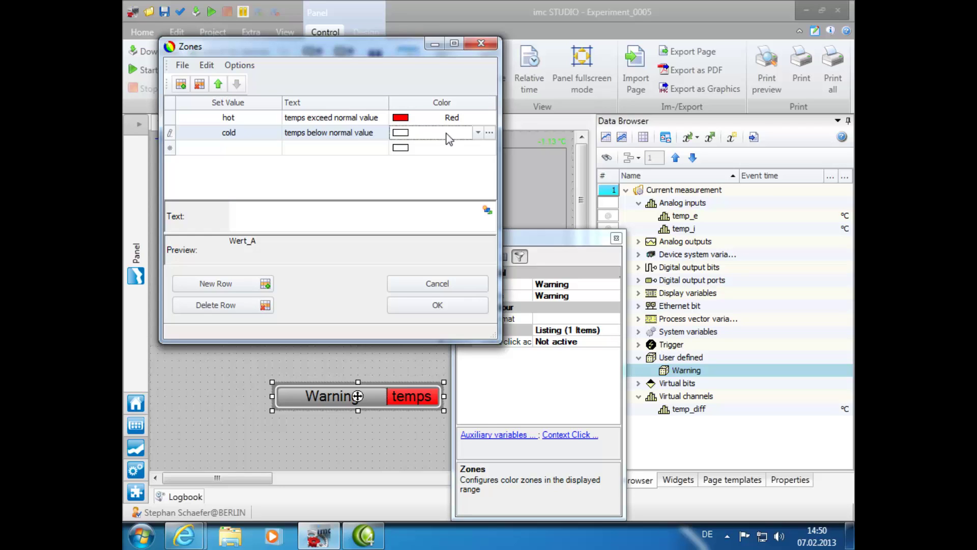
left_click(477, 135)
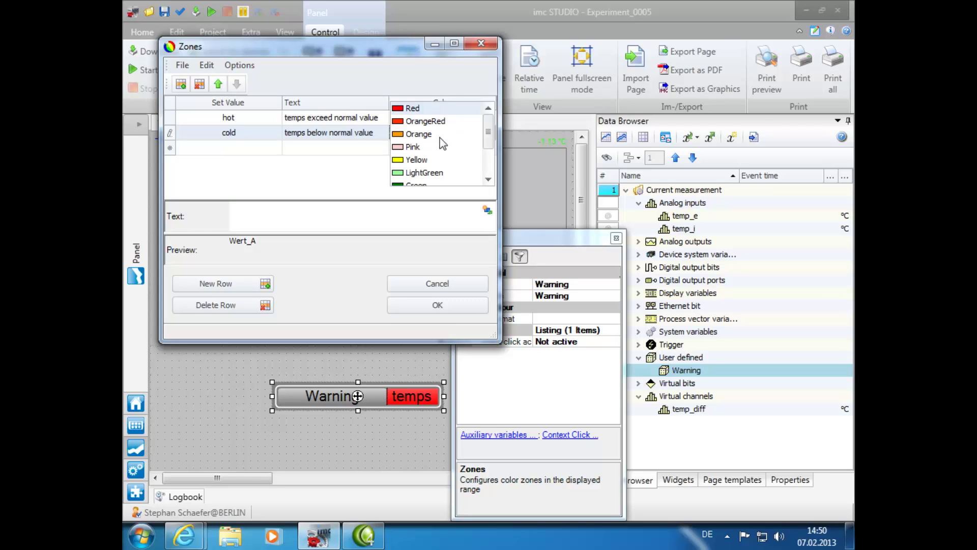
left_click(487, 160)
left_click(416, 159)
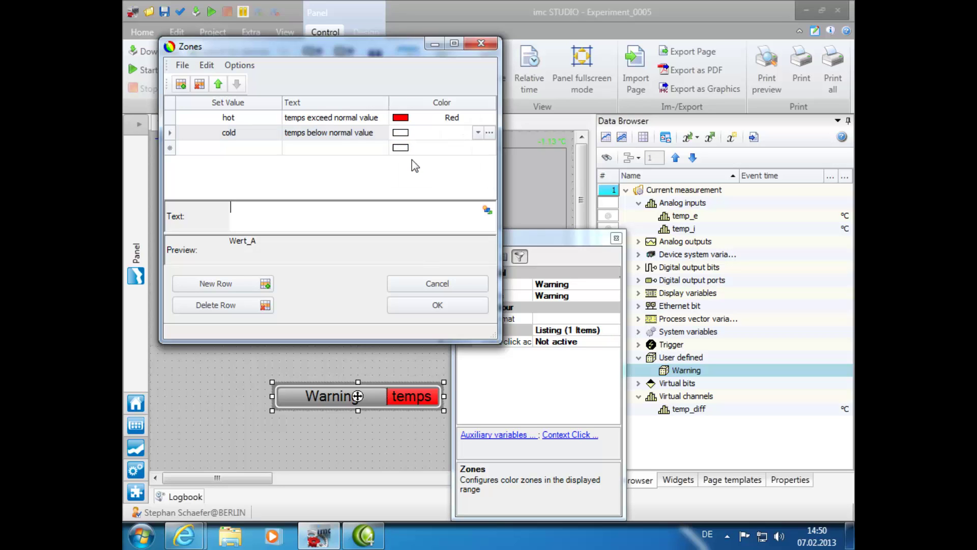
left_click(406, 304)
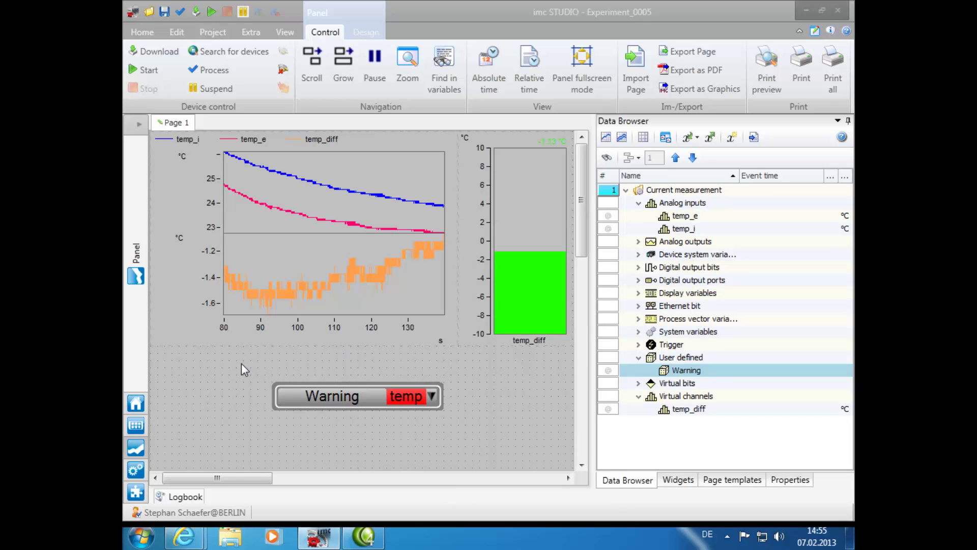
Set the graph's x1 axis scale to 'Date/time: absolute'
mouse_move(328, 326)
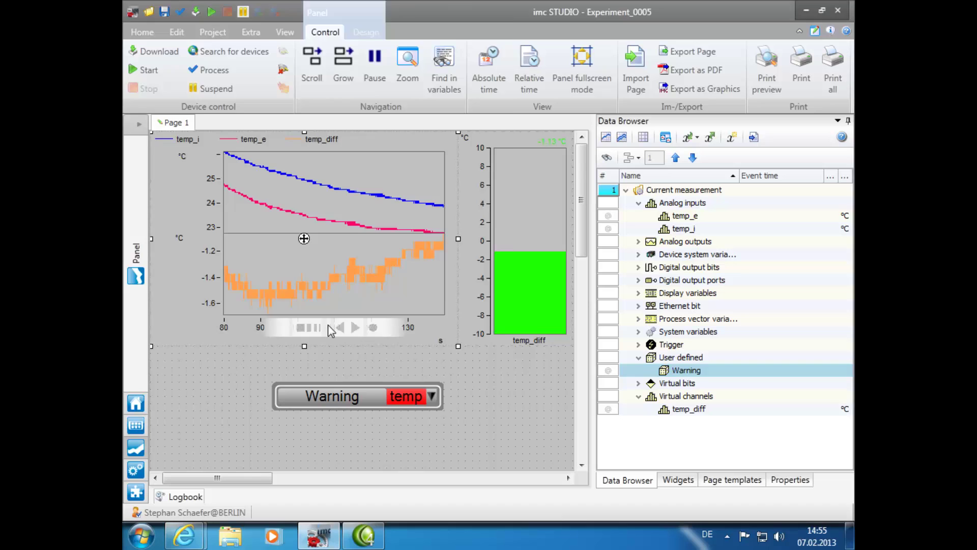
double_click(304, 237)
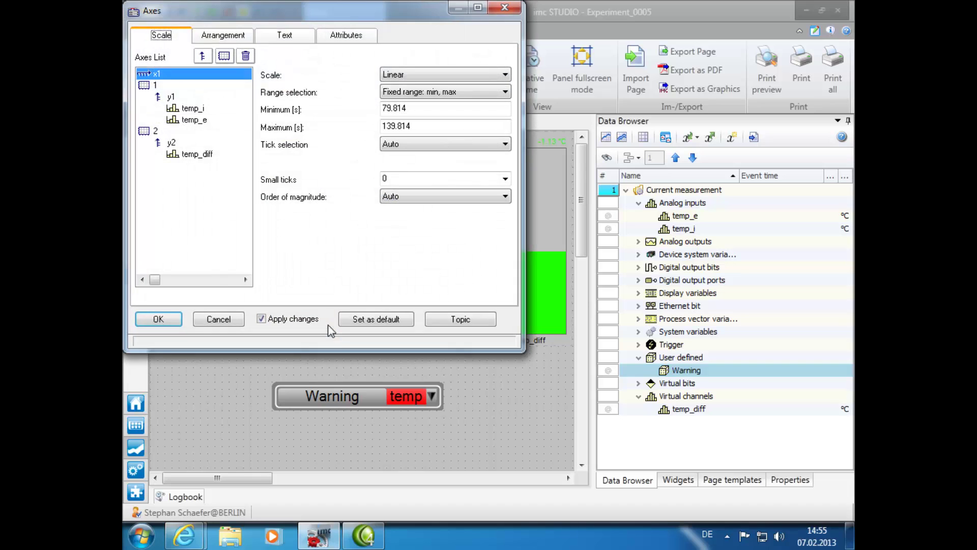
left_click(503, 74)
left_click(481, 116)
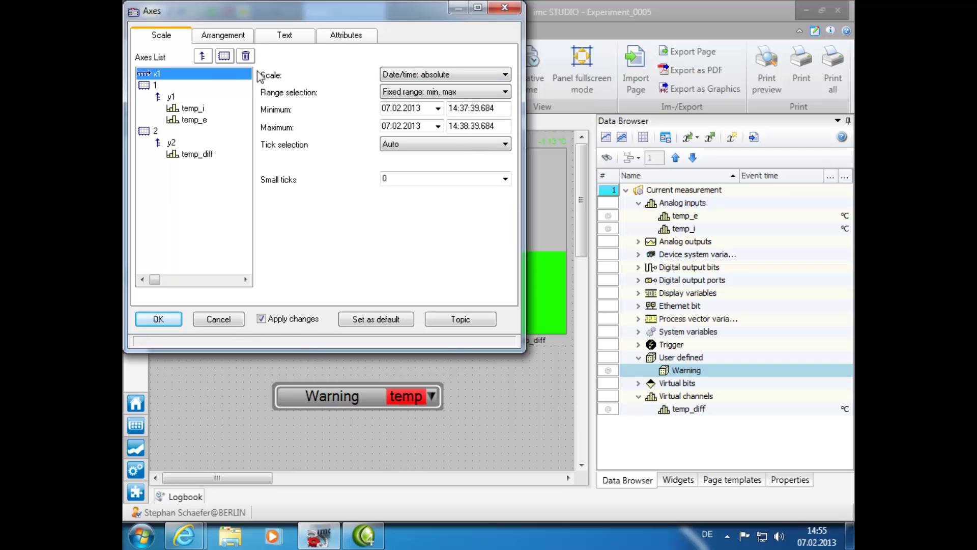
left_click(151, 321)
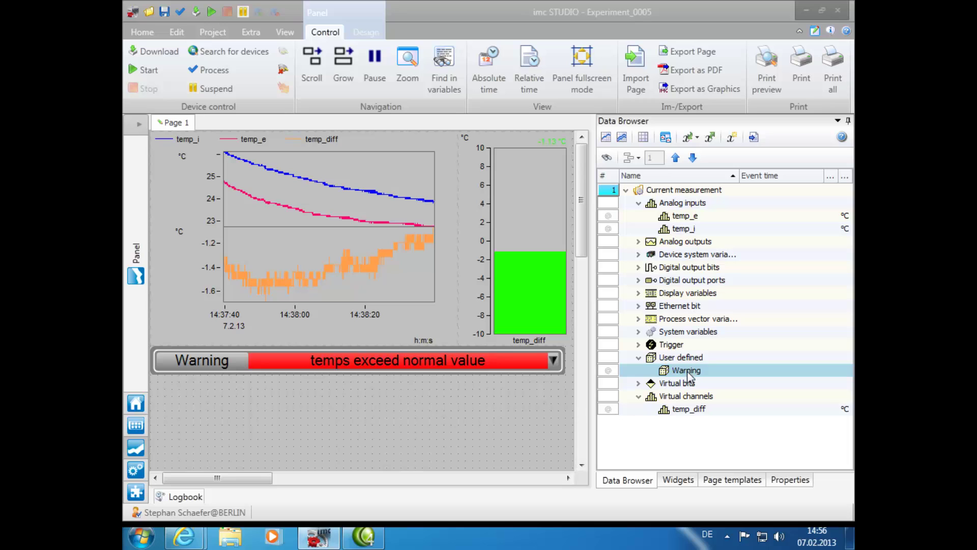
Bind the Warning channel to the warning widget and add it to the temperature graph
left_click_drag(687, 371, 506, 343)
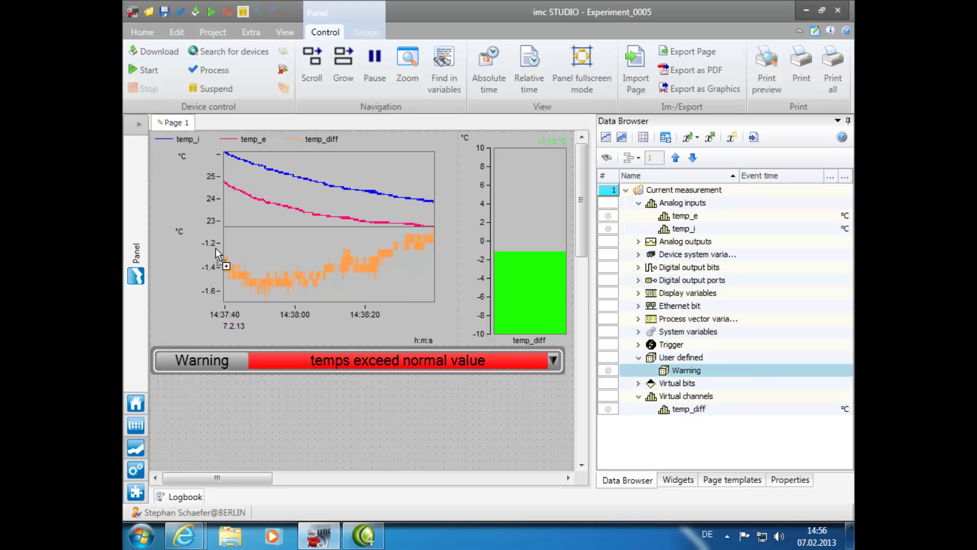
left_click_drag(218, 189, 317, 221)
Turn off Design Mode and start the live measurement
left_click(362, 33)
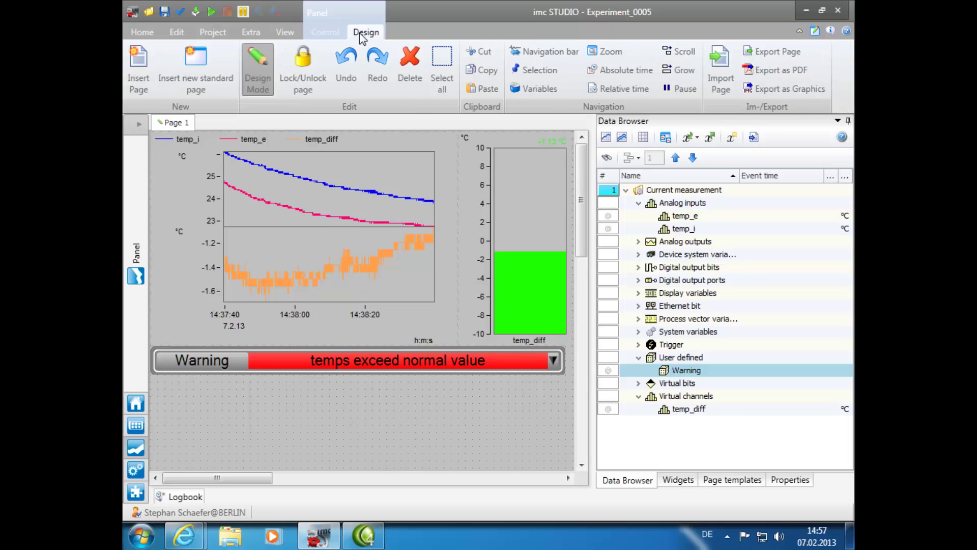
left_click(261, 77)
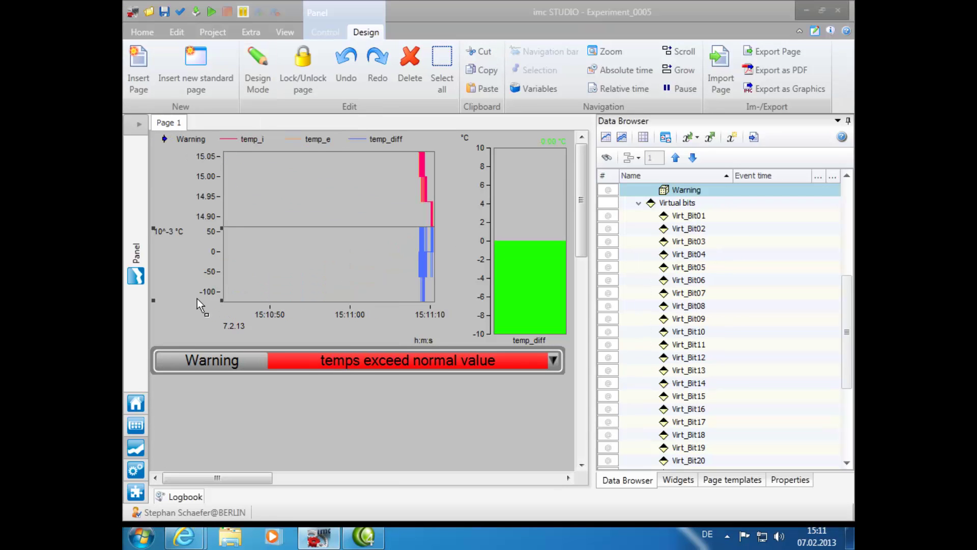
left_click(210, 13)
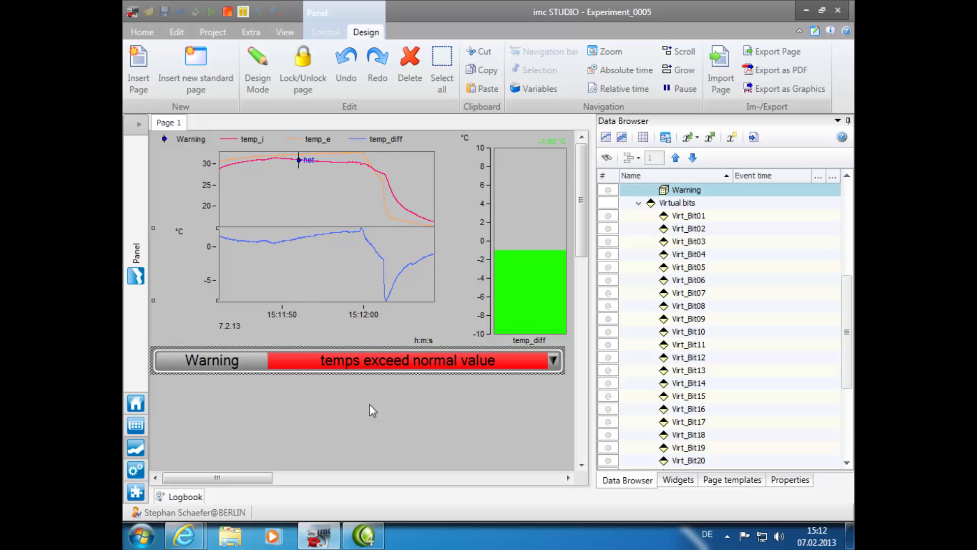
Pick 'temps below normal value' from the Warning widget's dropdown
left_click(554, 361)
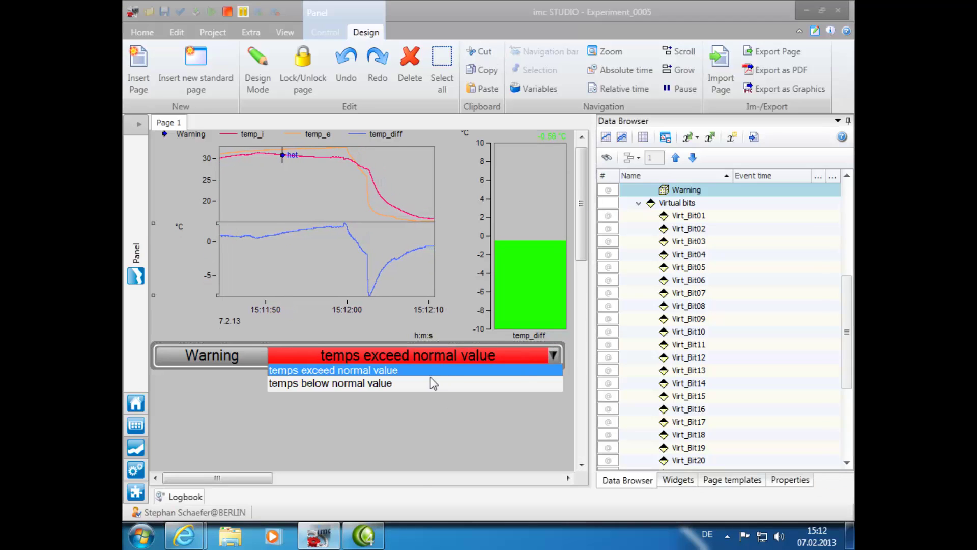
left_click(432, 384)
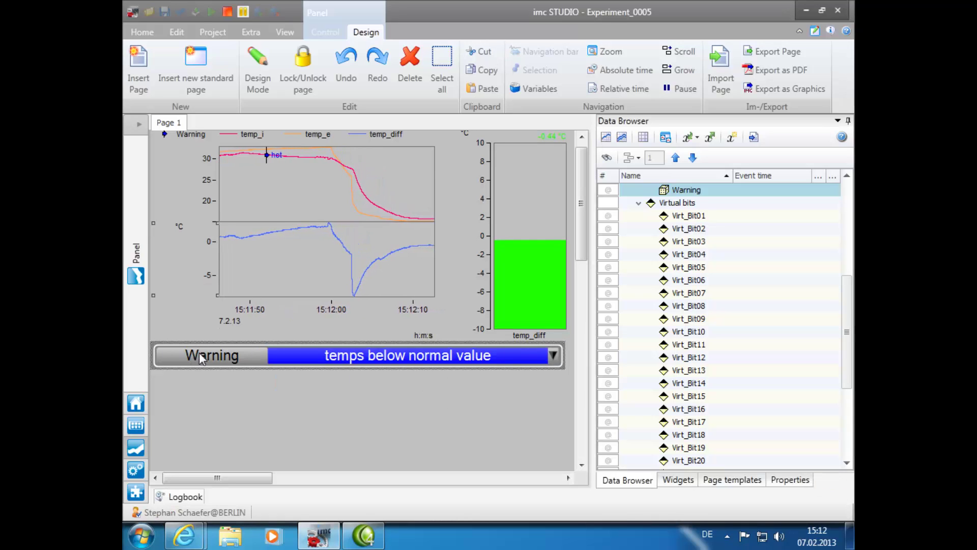